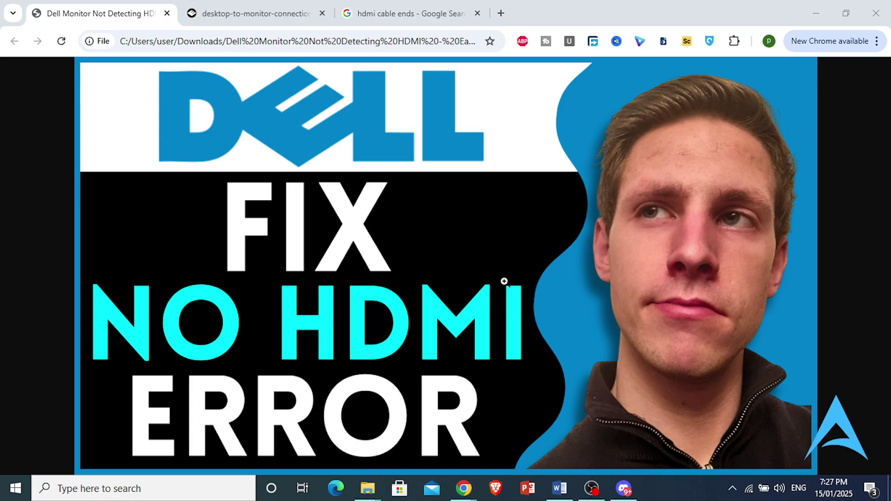
Zoom around the Dell ports image to inspect the monitor's HDMI port, then view 'hdmi cable ends' results
left_click(258, 13)
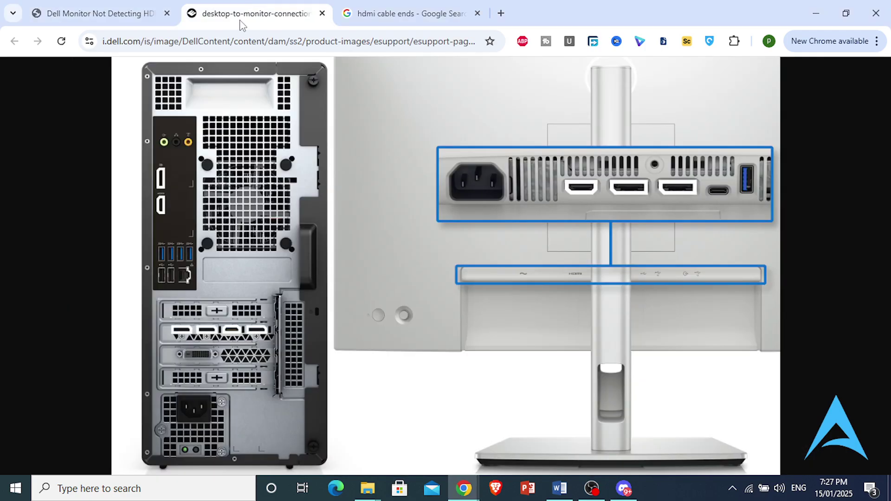
left_click(472, 251)
left_click_drag(553, 471, 631, 471)
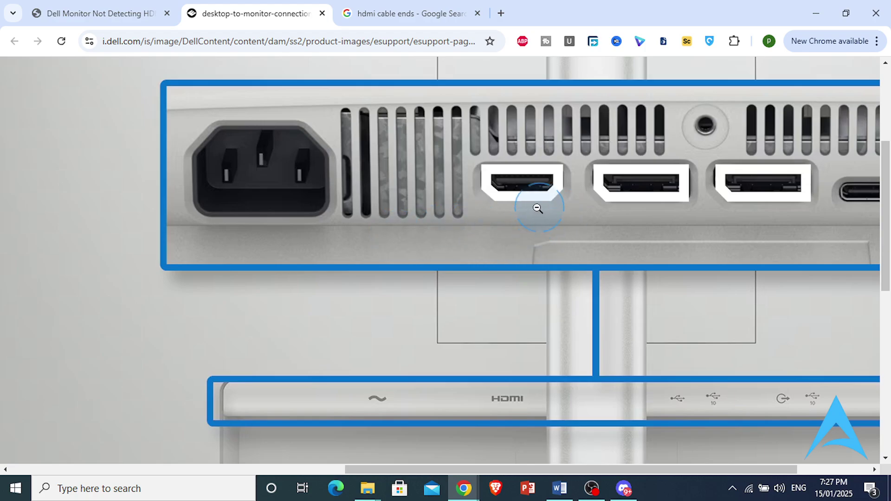
left_click_drag(480, 471, 537, 472)
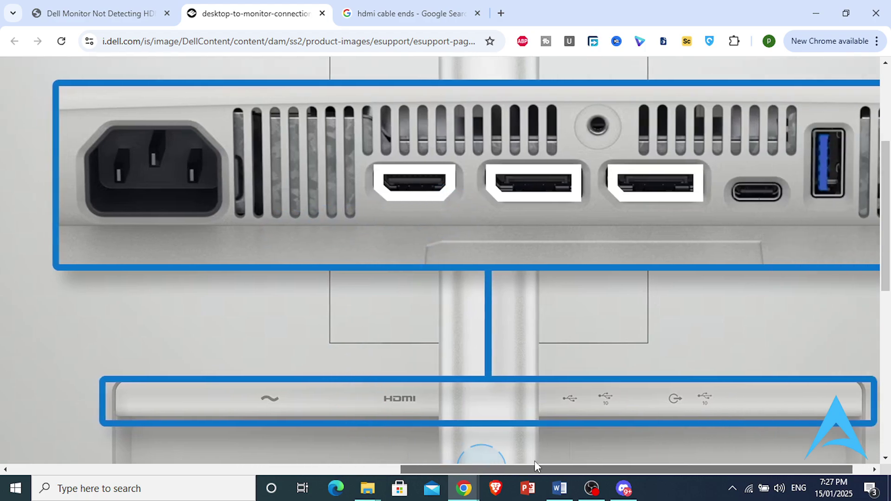
left_click(423, 250)
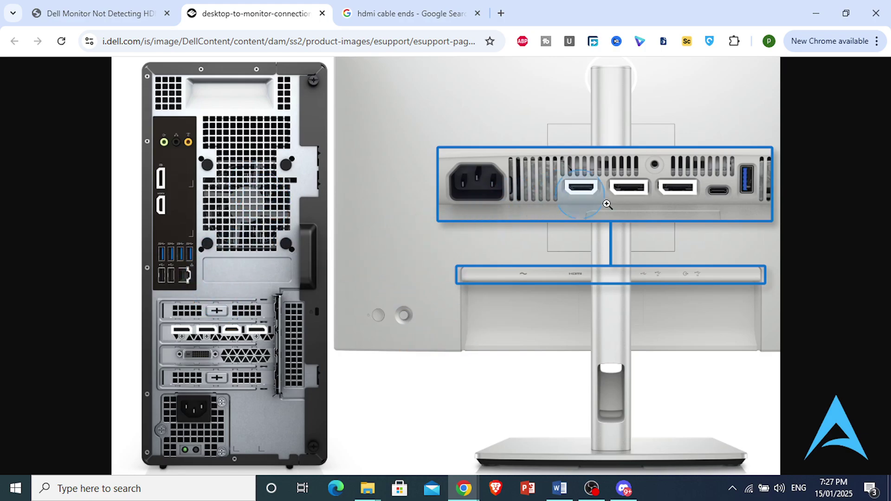
left_click(620, 185)
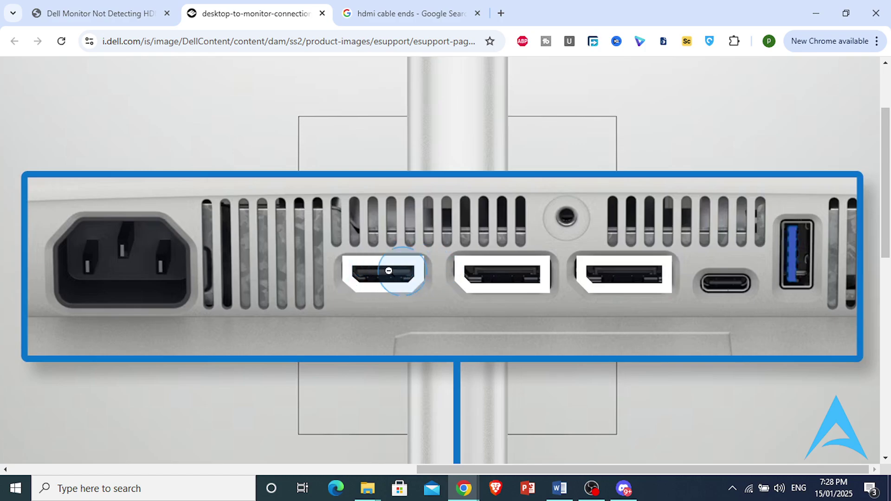
scroll(384, 281, "down", 2)
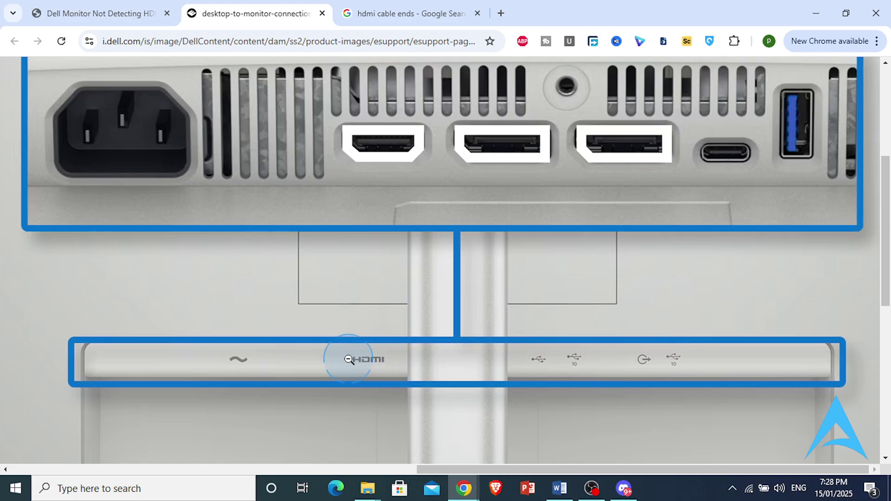
scroll(380, 164, "up", 1)
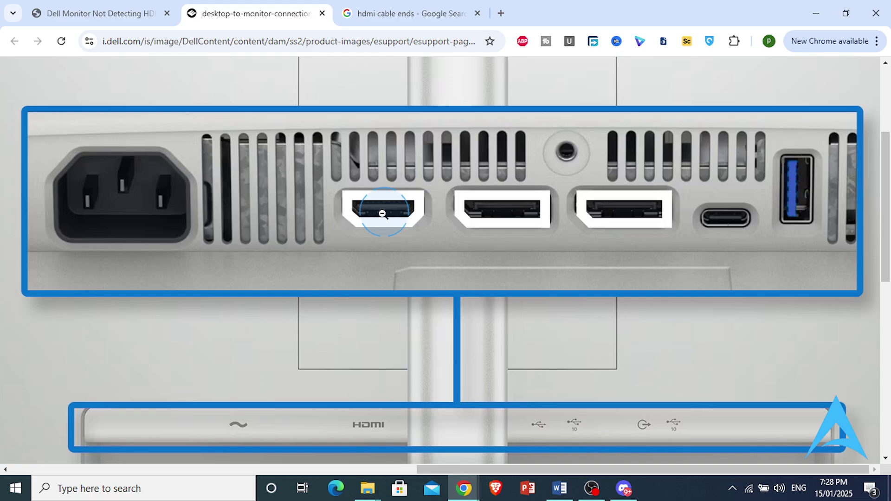
left_click_drag(532, 471, 354, 471)
left_click(450, 7)
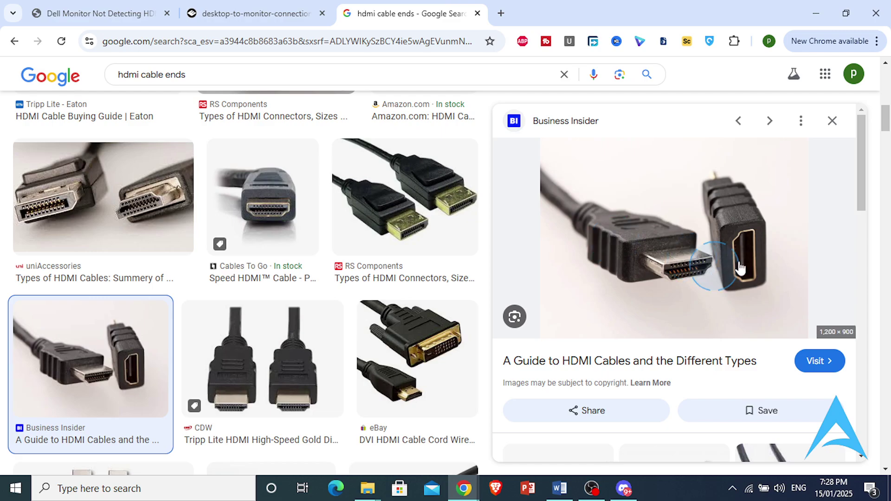
Examine the Dell PC's rear HDMI ports on the ports image, then minimize Chrome
left_click(312, 5)
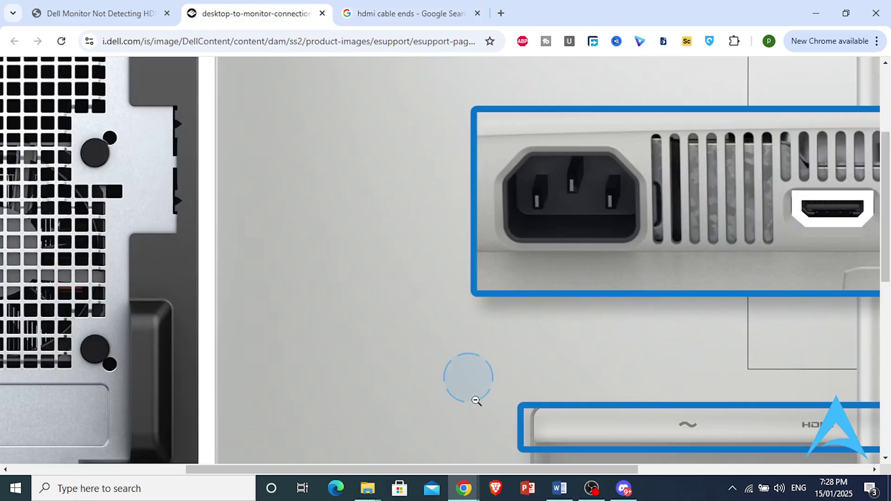
left_click_drag(472, 471, 314, 471)
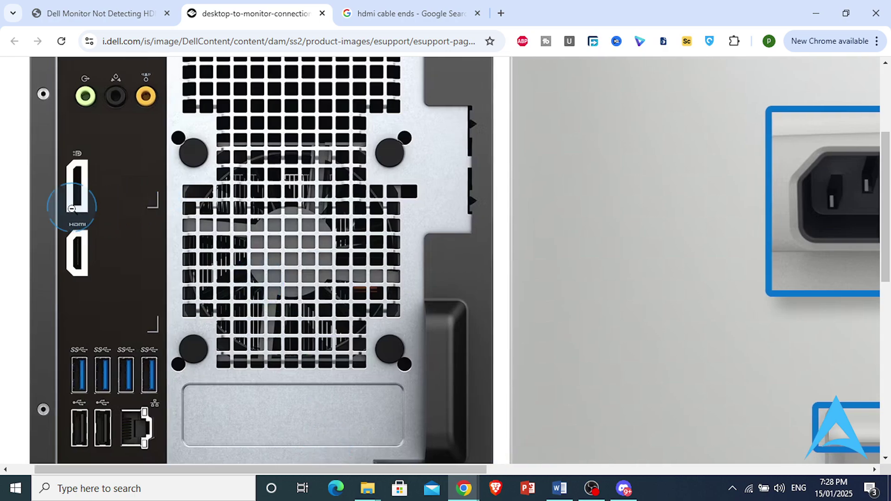
scroll(279, 279, "down", 4)
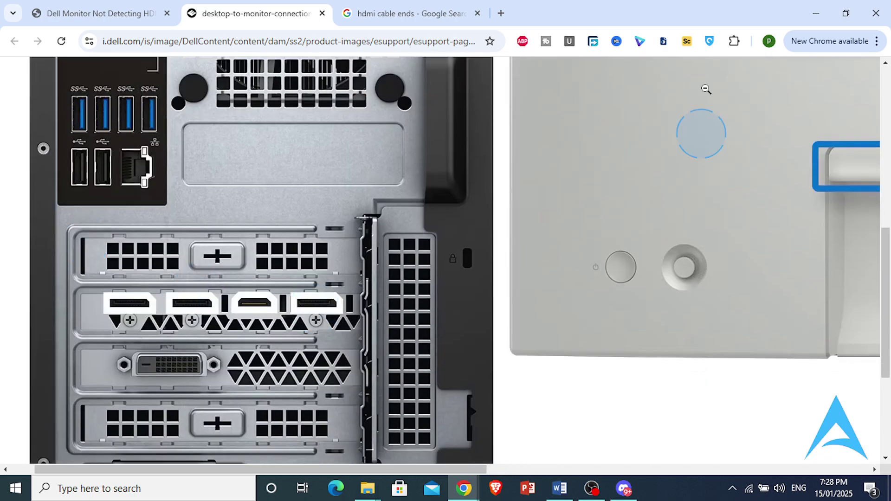
left_click(816, 12)
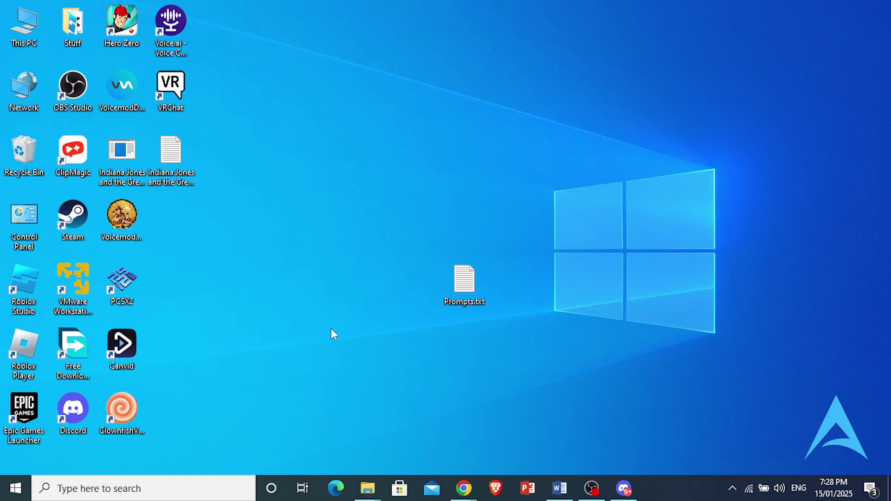
Launch Windows Settings from the Win+X menu or with Win+I
right_click(15, 493)
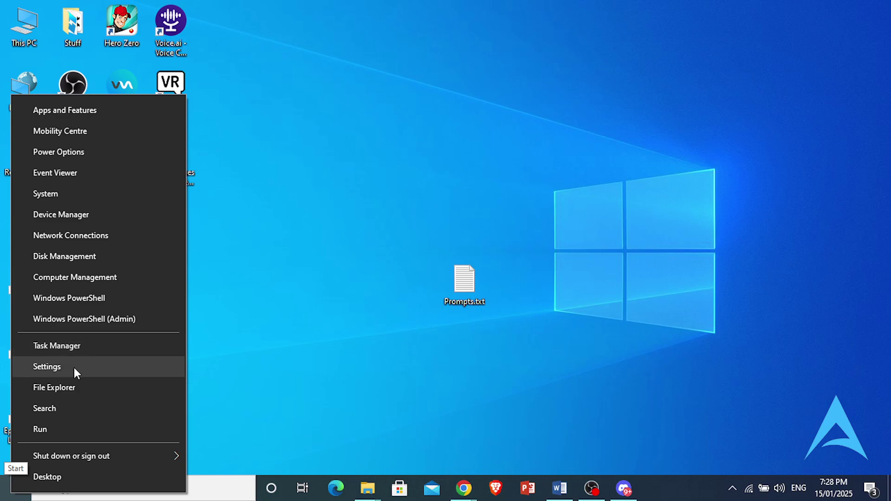
left_click(269, 262)
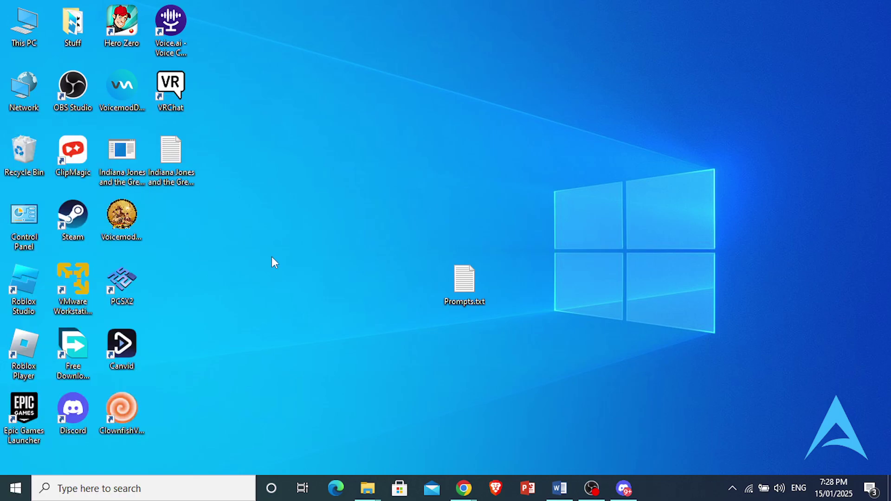
key("super+i")
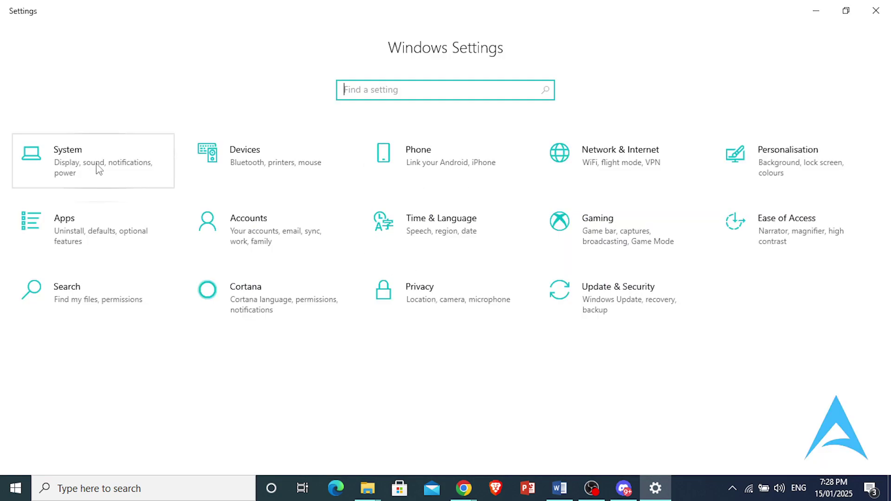
Run Detect on the Display page's multiple-displays section, then close Settings
left_click(61, 168)
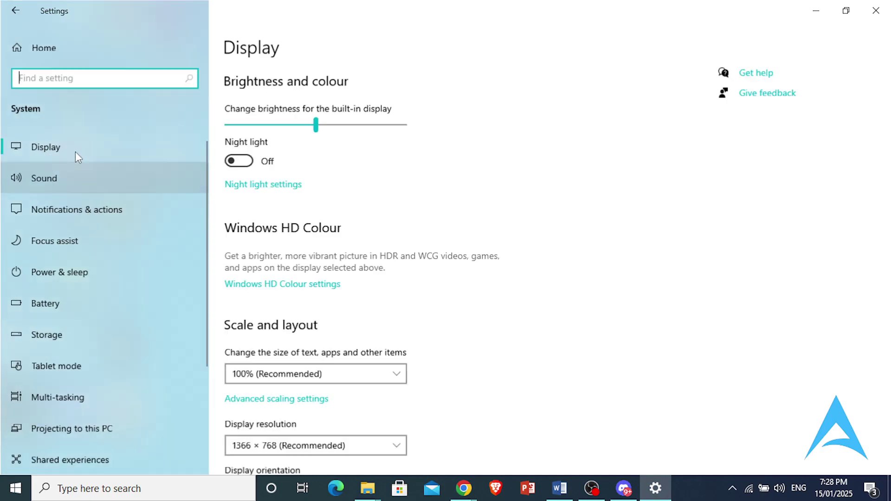
scroll(352, 320, "down", 4)
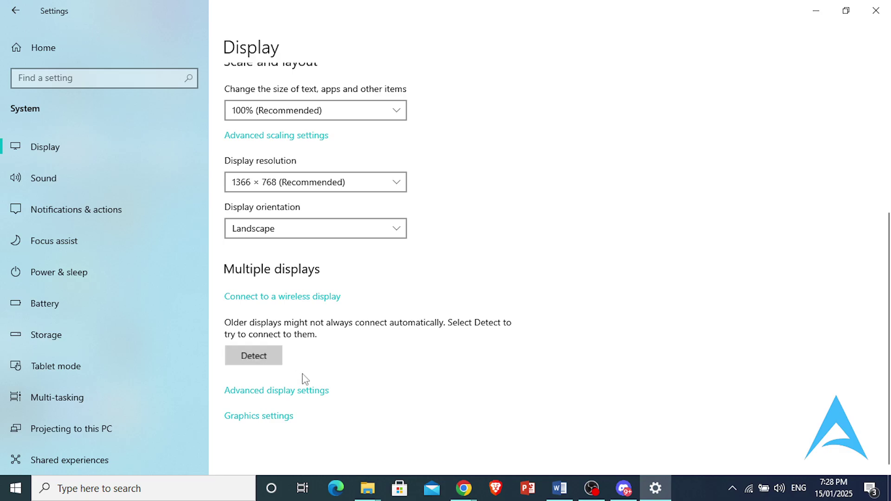
left_click(261, 355)
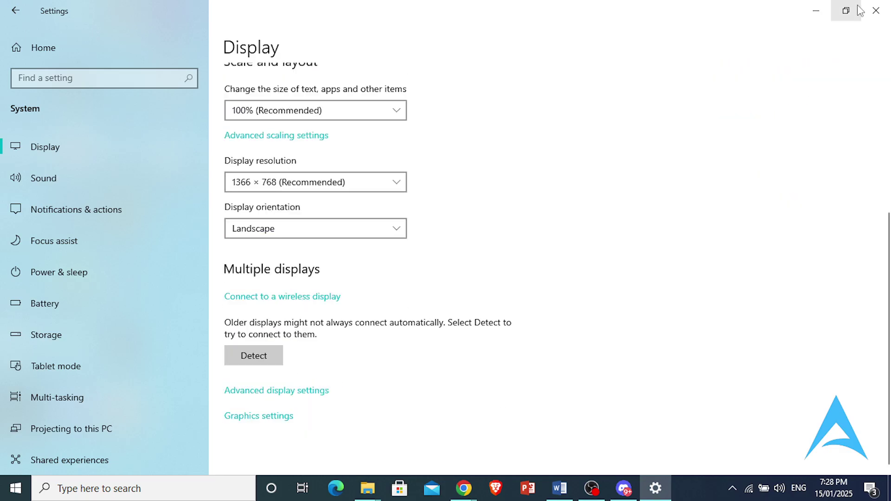
left_click(876, 11)
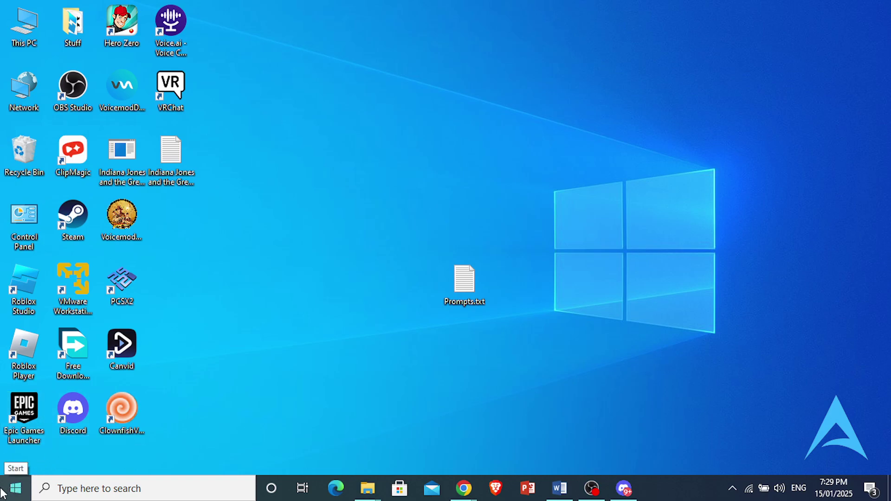
Launch Device Manager from the Start button's Win+X menu
right_click(16, 488)
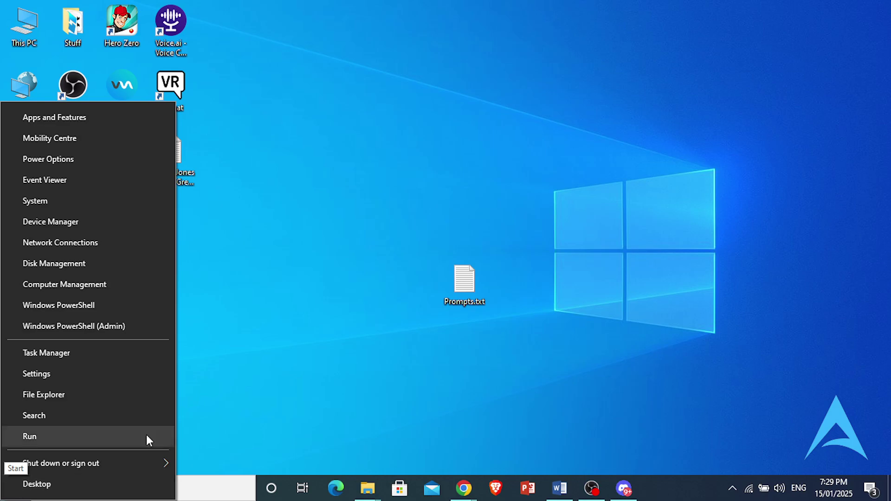
left_click(67, 222)
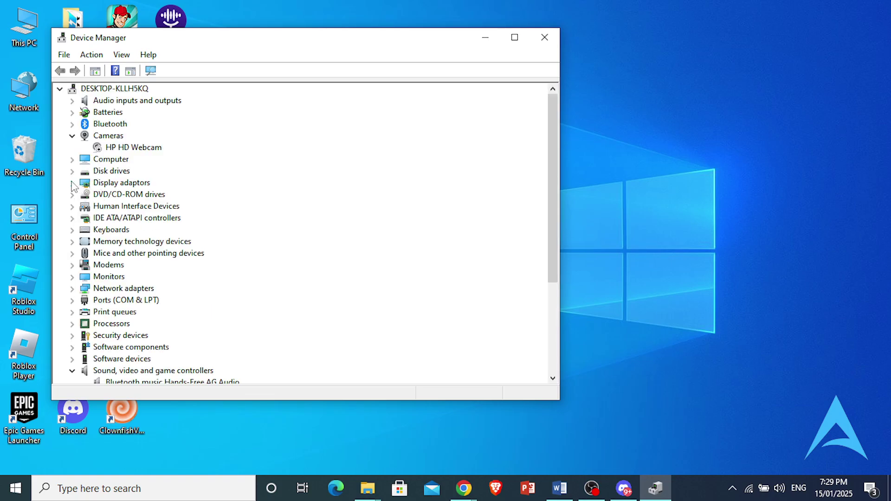
Open Update driver for Intel(R) HD Graphics 4600 under Display adaptors, cancel it, and close Device Manager
left_click(72, 183)
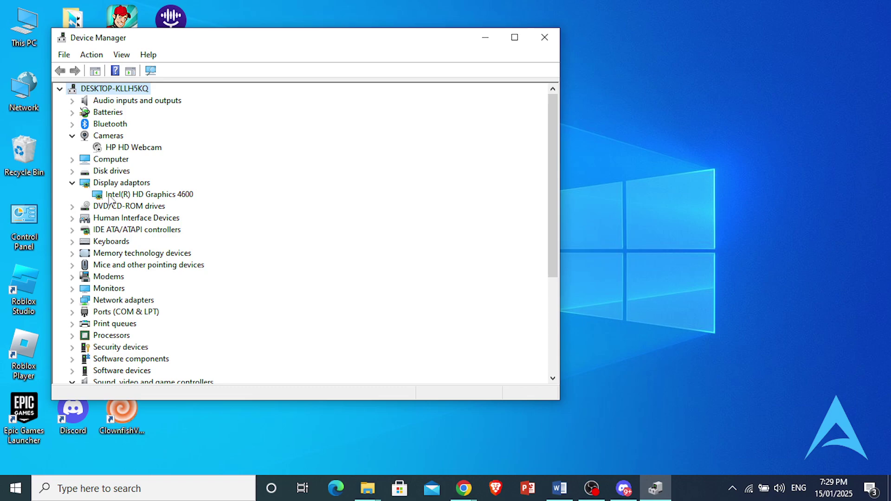
left_click(159, 196)
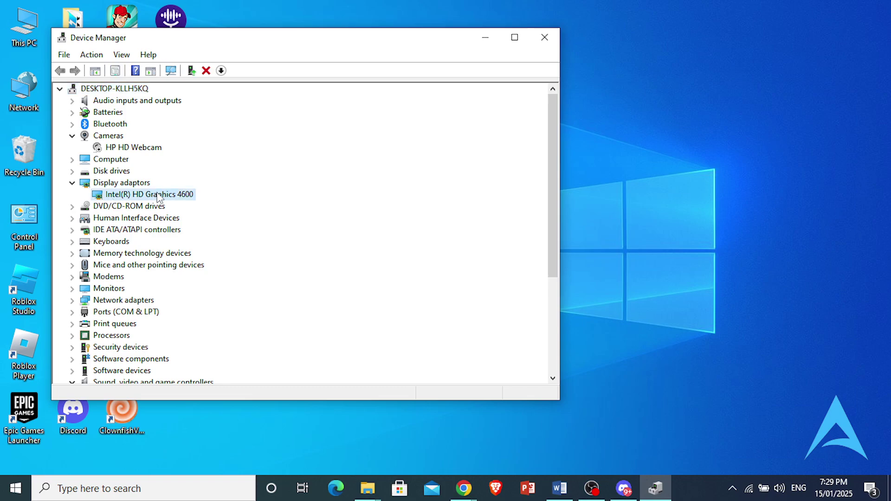
right_click(139, 197)
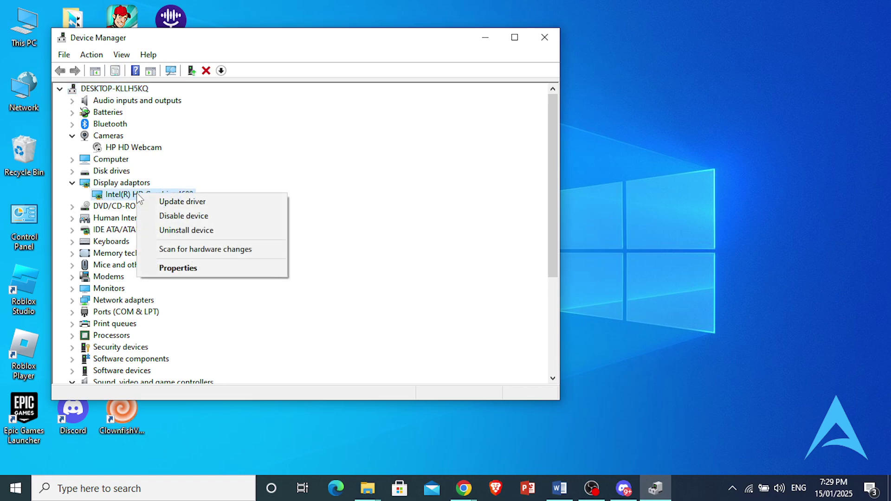
left_click(186, 206)
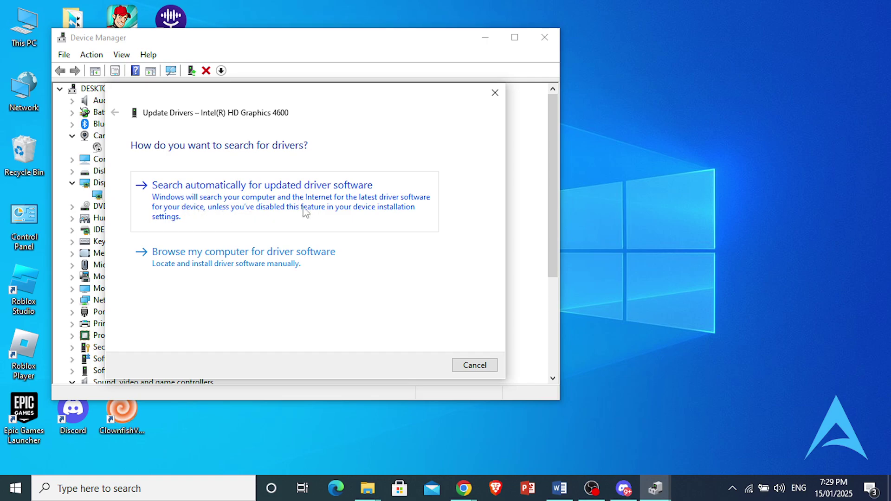
left_click(495, 93)
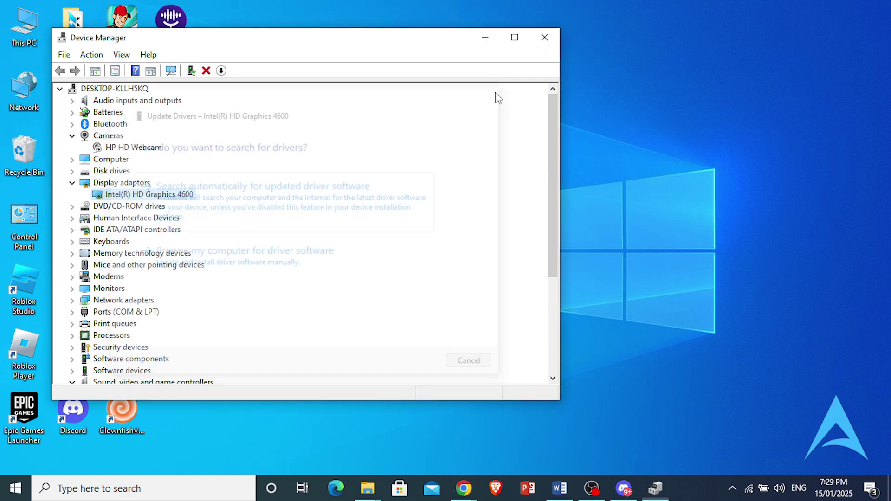
left_click(547, 39)
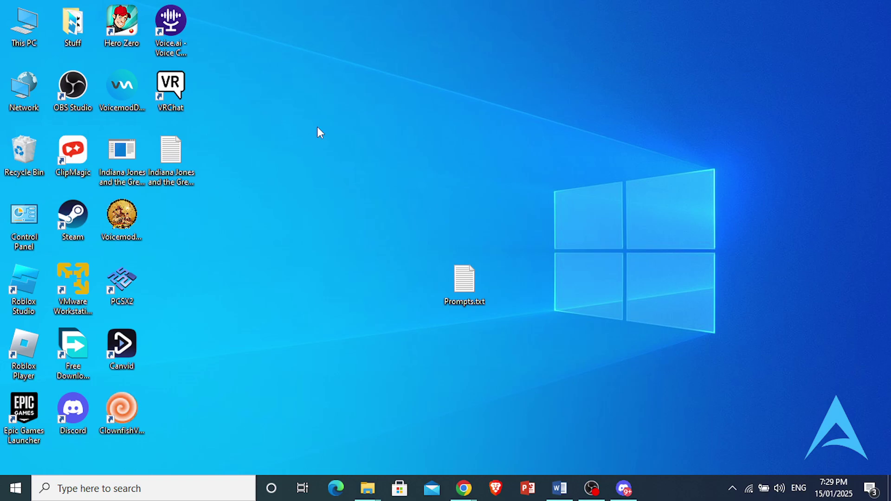
Open Graphics Properties from the desktop context menu and bring the Intel panel forward
right_click(378, 94)
left_click(437, 200)
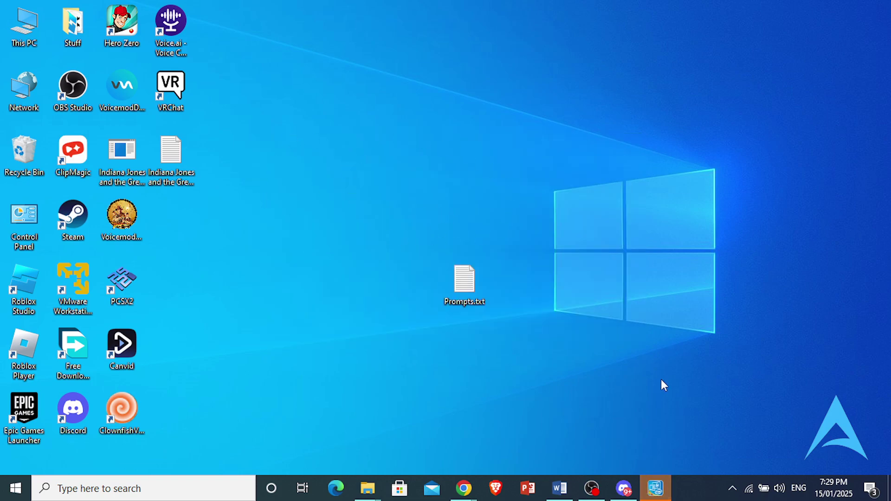
left_click(656, 492)
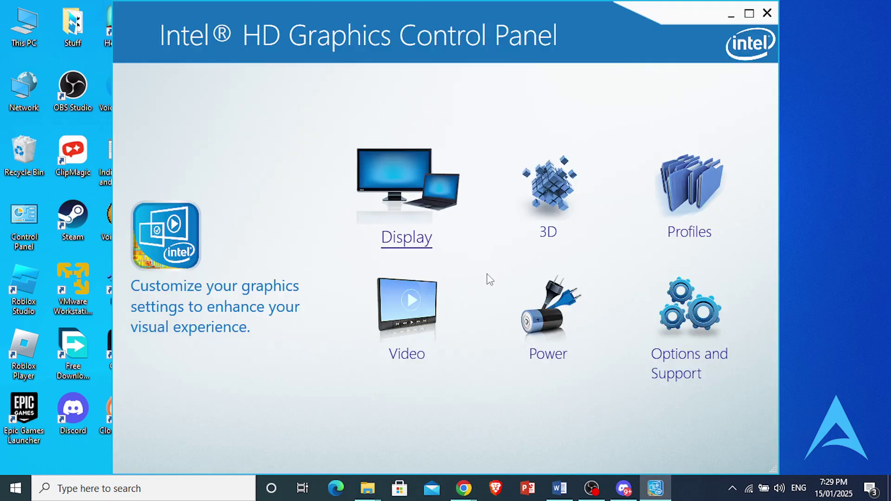
Check Display > Multiple Displays' Active Displays list, which shows only the built-in display, then close the panel
left_click(395, 222)
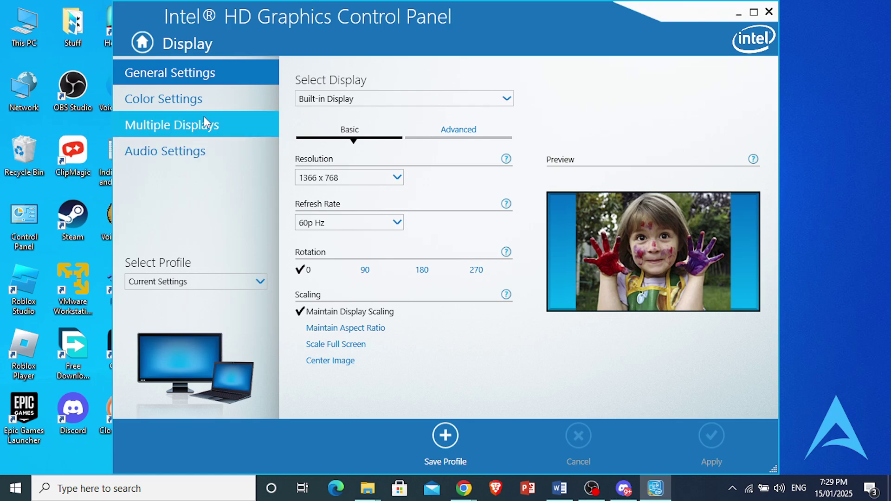
left_click(187, 127)
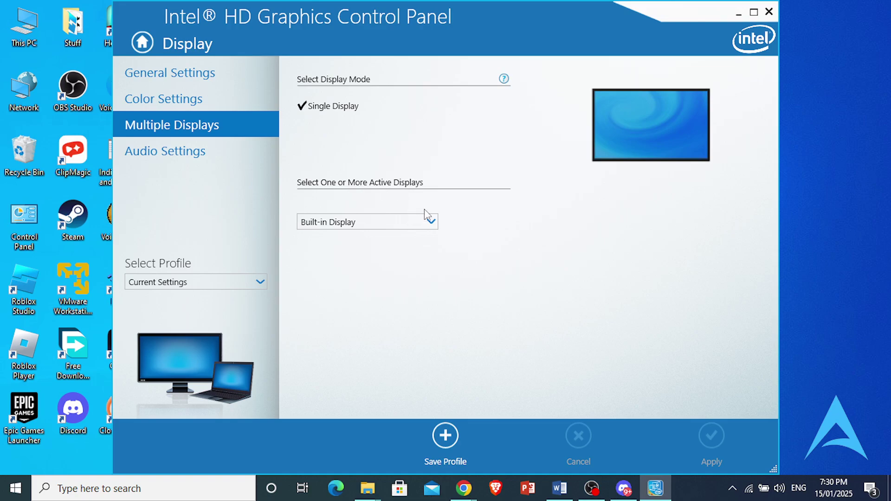
left_click(433, 224)
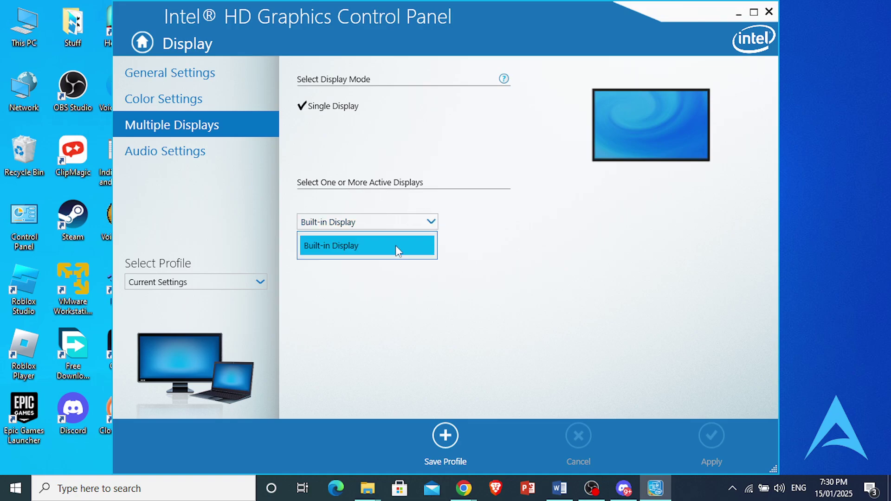
left_click(361, 274)
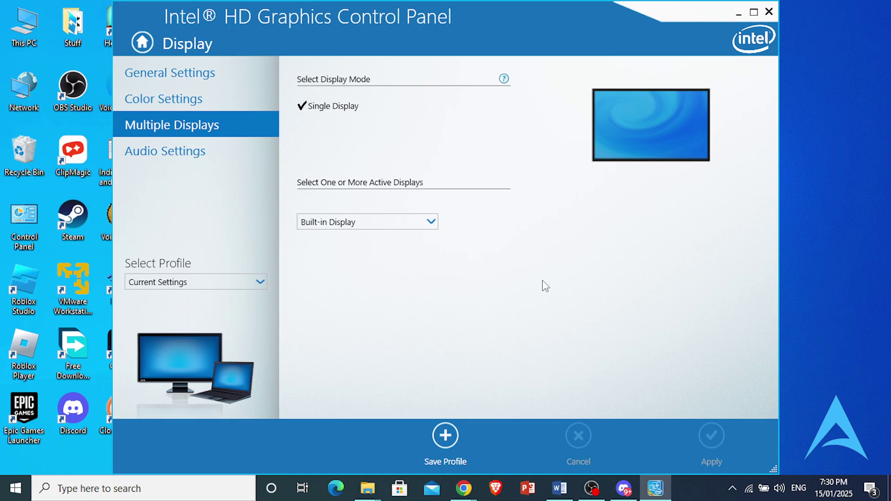
left_click(769, 13)
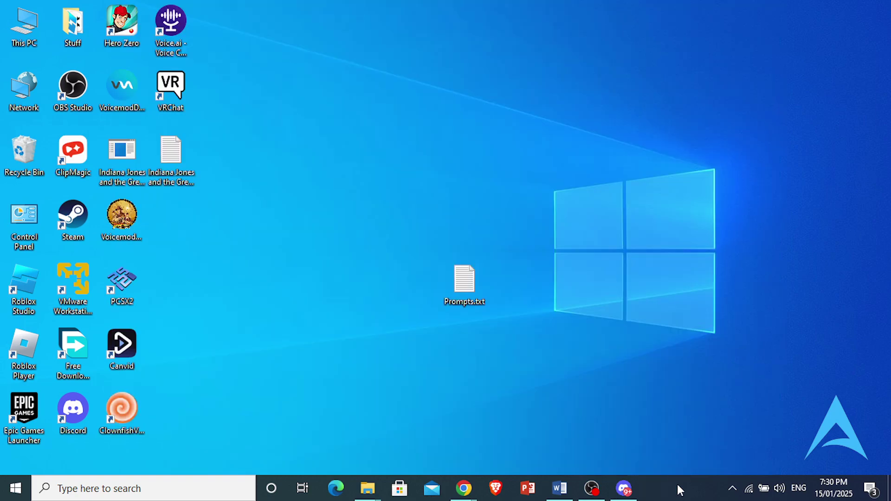